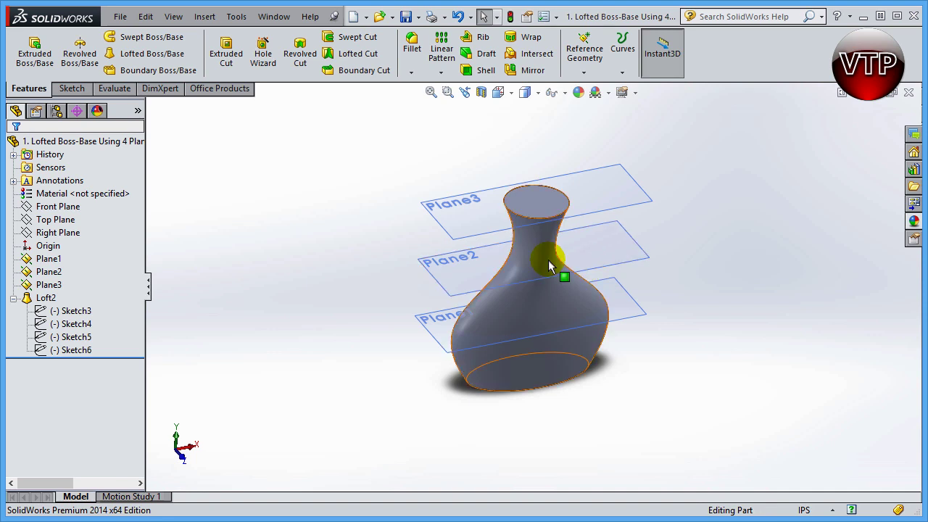
Orbit the lofted vase to a more upright, front-on view with Plane1–Plane3 visible.
{"action": "middle_click_drag", "start_coordinate": [399, 372], "coordinate": [393, 358]}
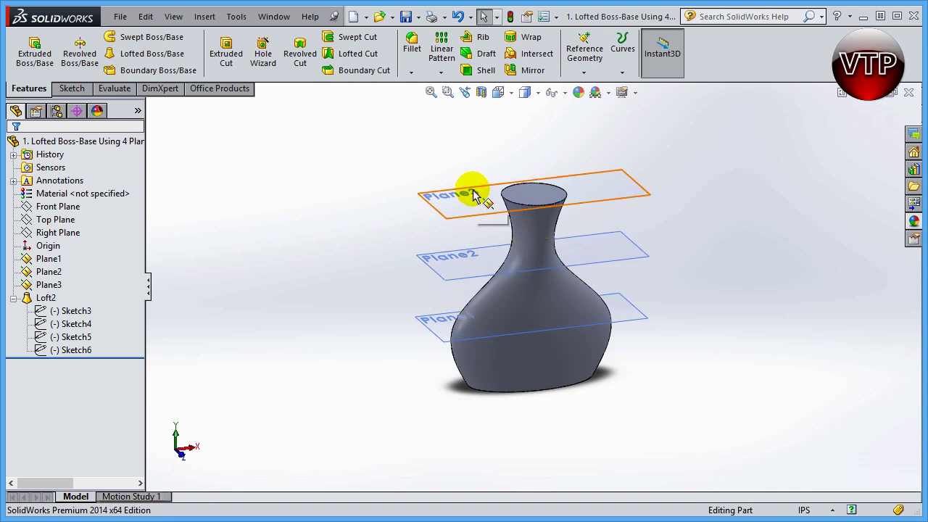
{"action": "left_click", "coordinate": [40, 286]}
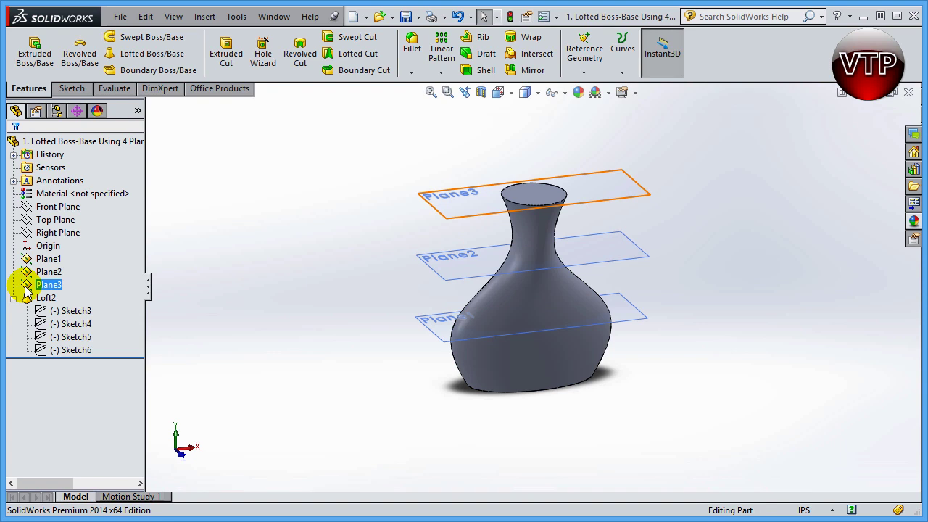
{"action": "left_click", "coordinate": [29, 259]}
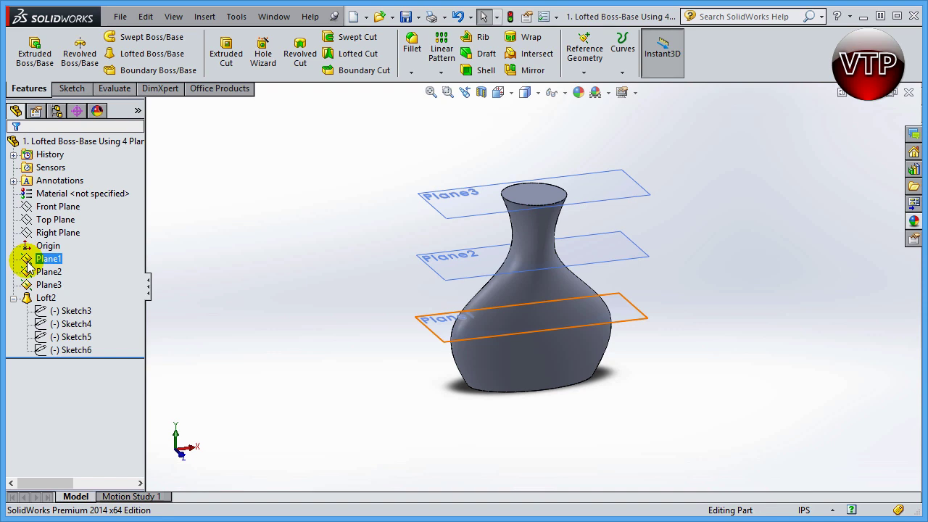
{"action": "left_click", "coordinate": [33, 232]}
{"action": "left_click", "coordinate": [33, 219]}
{"action": "left_click", "coordinate": [52, 206]}
{"action": "left_click", "coordinate": [34, 194]}
{"action": "left_click", "coordinate": [29, 207]}
{"action": "left_click", "coordinate": [45, 233]}
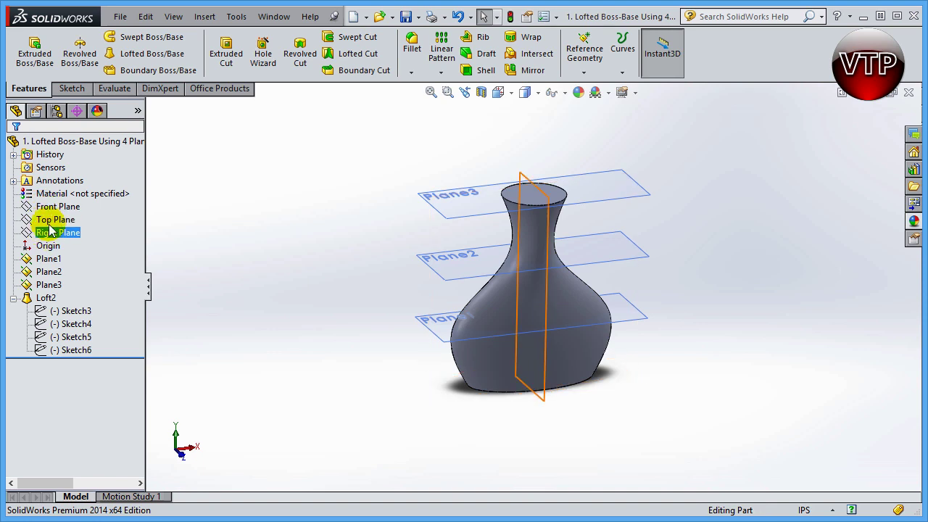
{"action": "left_click", "coordinate": [47, 207]}
{"action": "left_click", "coordinate": [58, 234]}
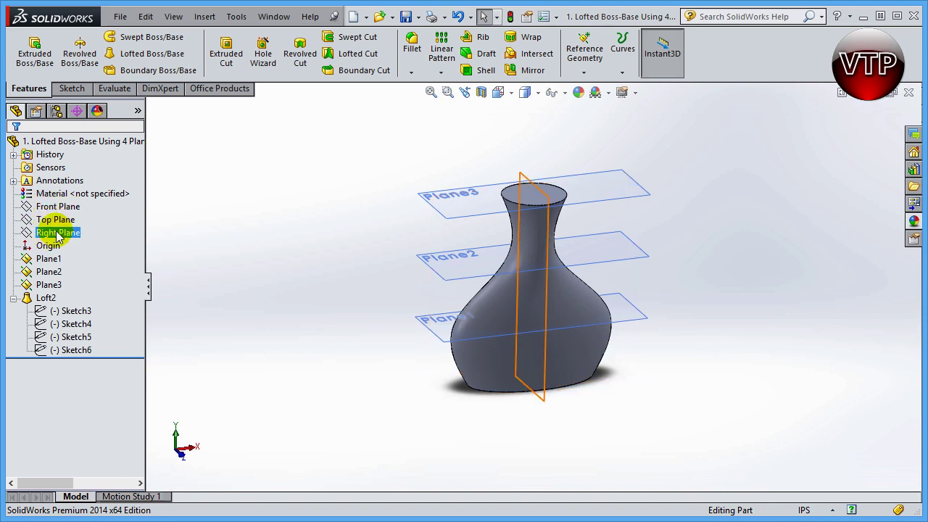
{"action": "left_click", "coordinate": [55, 220]}
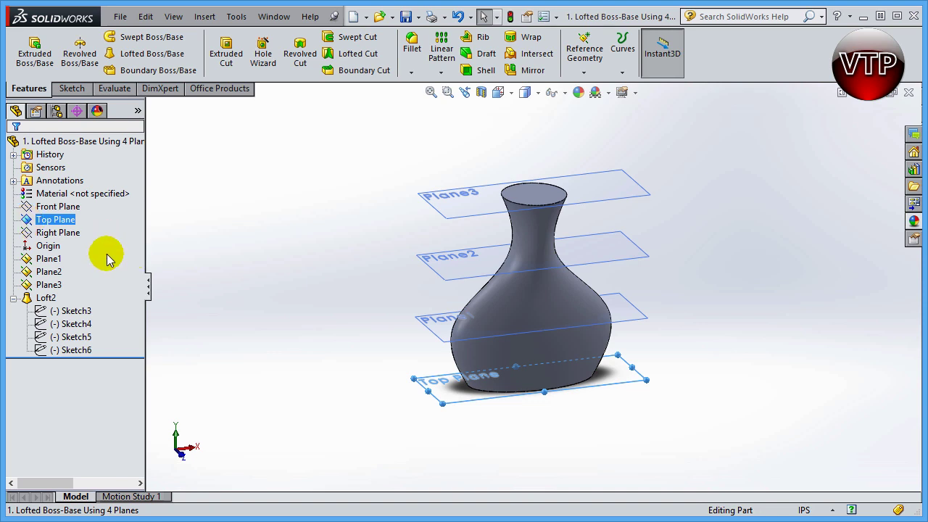
Select Plane1 to check its 2.00 offset, then select Plane1 through Plane3 together.
{"action": "left_click", "coordinate": [26, 261], "text": "ctrl"}
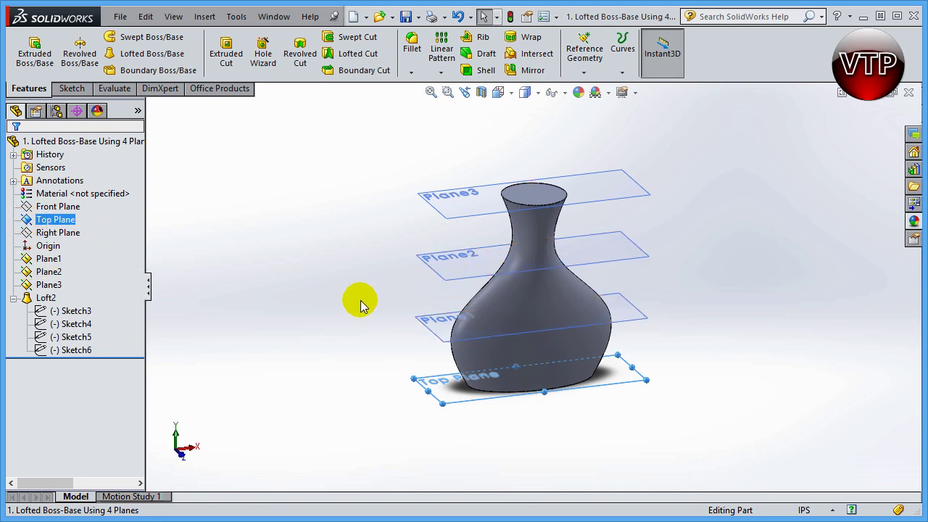
{"action": "left_click", "coordinate": [43, 260]}
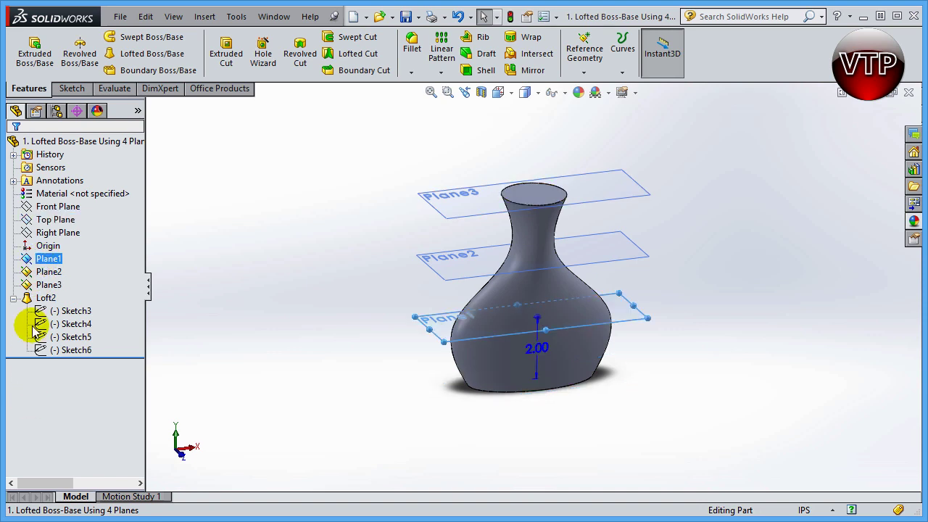
{"action": "left_click", "coordinate": [49, 260]}
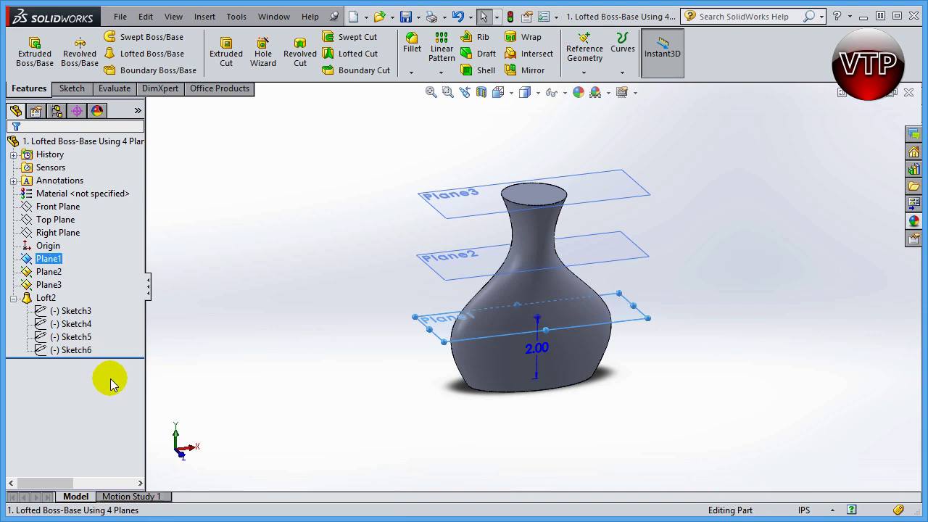
{"action": "left_click", "coordinate": [49, 285], "text": "shift"}
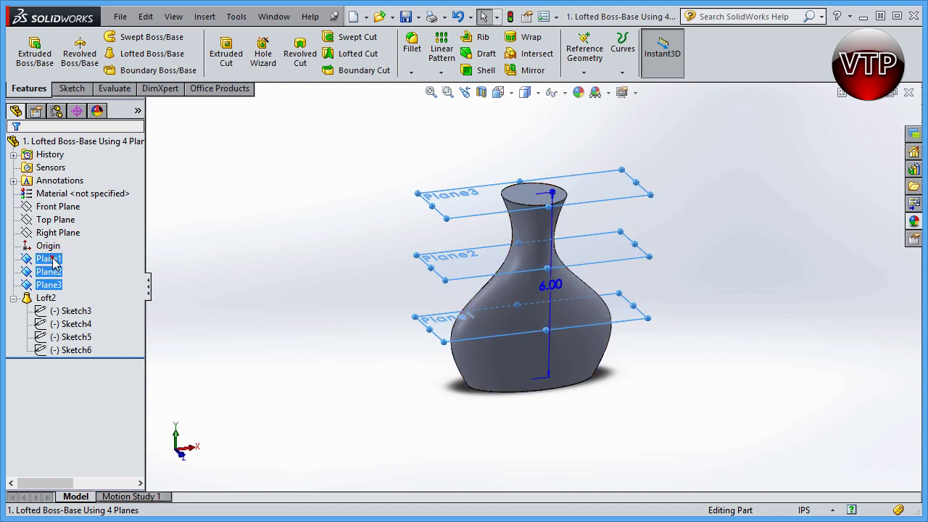
Hide Plane1, Plane2 and Plane3, then orbit the bare vase forward and back upright.
{"action": "right_click", "coordinate": [59, 263]}
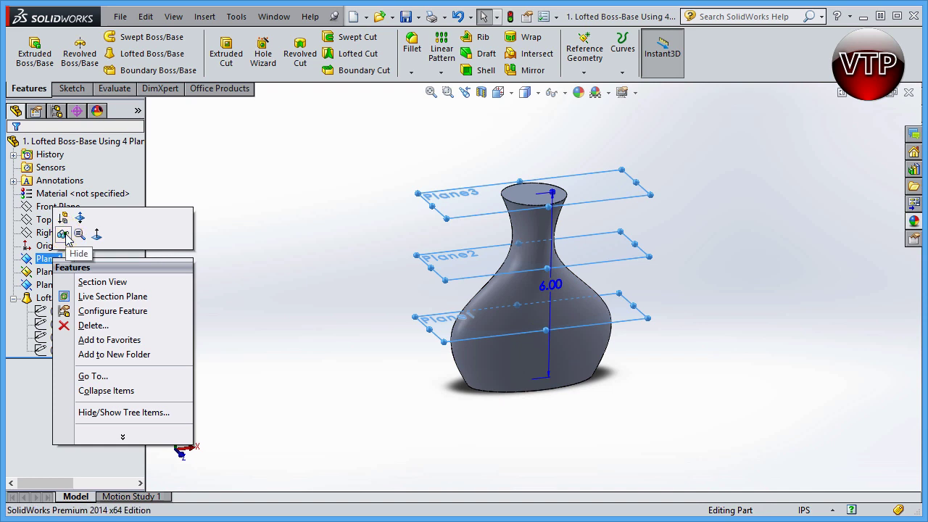
{"action": "left_click", "coordinate": [64, 235]}
{"action": "left_click", "coordinate": [820, 425]}
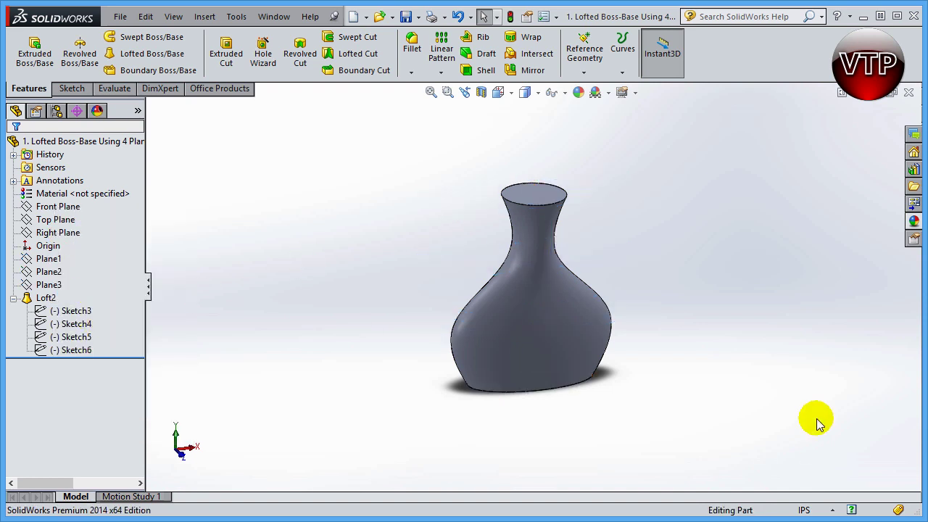
{"action": "left_click", "coordinate": [426, 410]}
{"action": "middle_click_drag", "start_coordinate": [426, 410], "coordinate": [533, 275]}
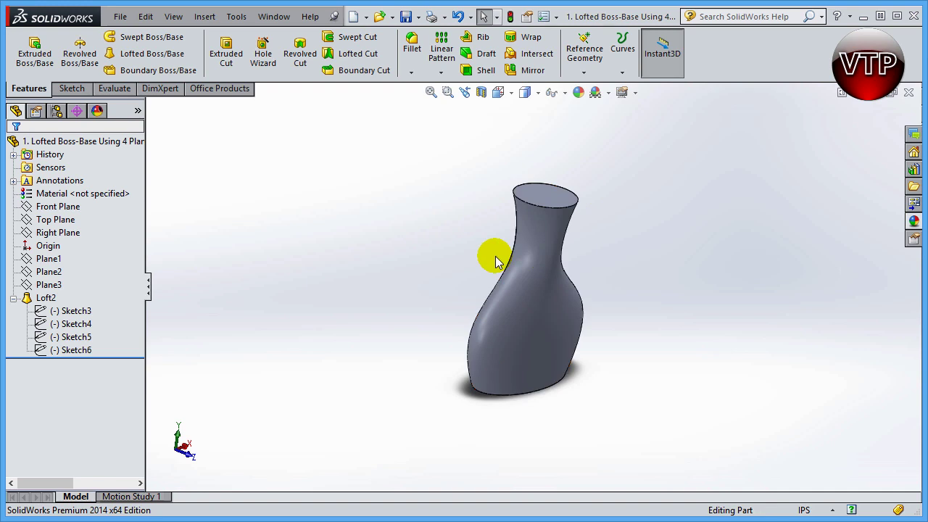
{"action": "middle_click_drag", "start_coordinate": [486, 327], "coordinate": [476, 326]}
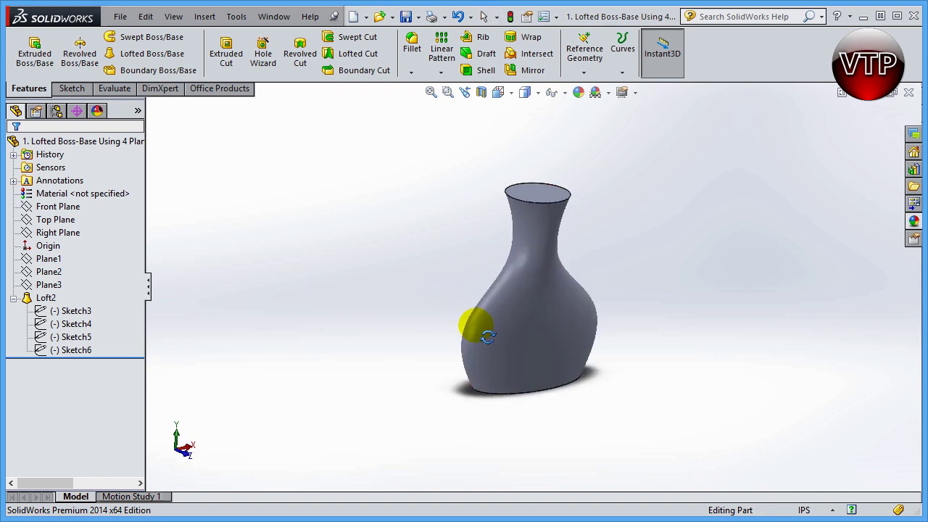
Start a Shell on the vase at 0.10in thickness with Show preview enabled.
{"action": "left_click", "coordinate": [486, 71]}
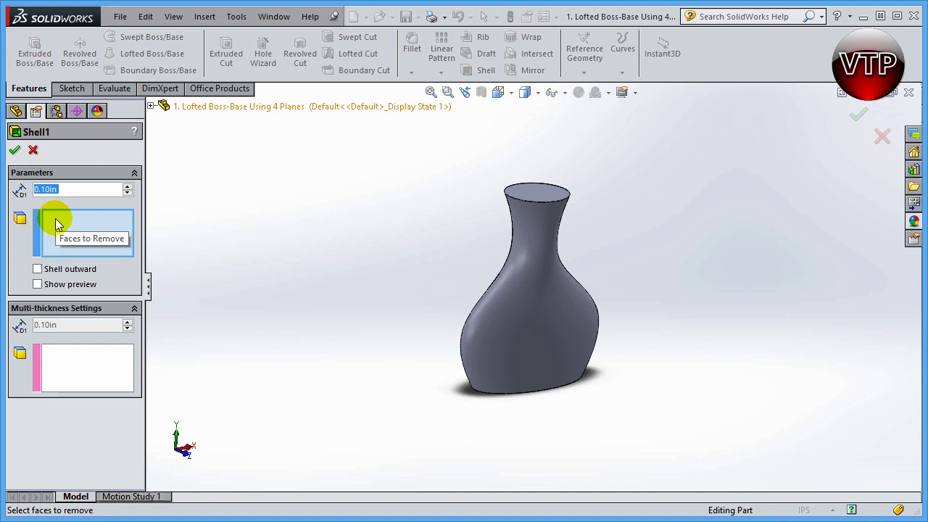
{"action": "left_click_drag", "start_coordinate": [47, 190], "coordinate": [23, 193]}
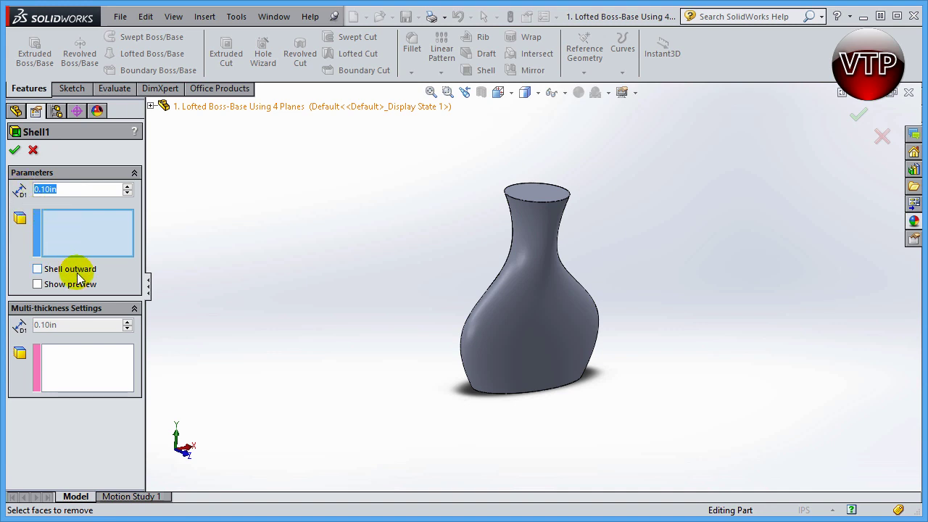
{"action": "left_click", "coordinate": [37, 284]}
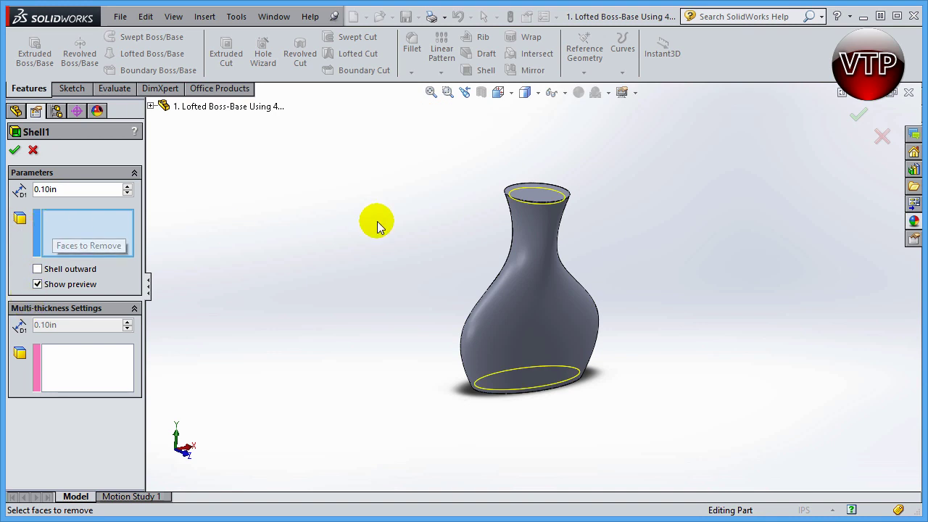
Pick the vase's top face as the face to remove and orbit to inspect the preview.
{"action": "left_click", "coordinate": [535, 191]}
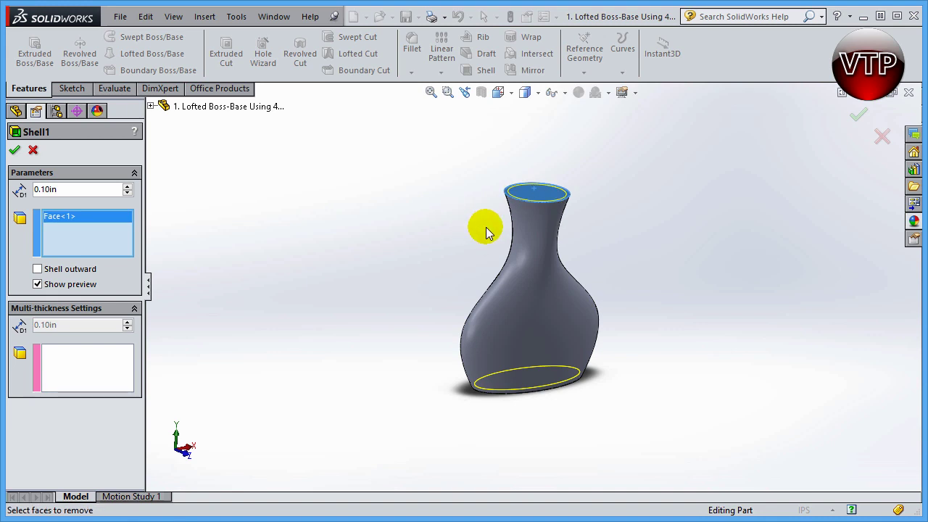
{"action": "middle_click_drag", "start_coordinate": [723, 290], "coordinate": [684, 331]}
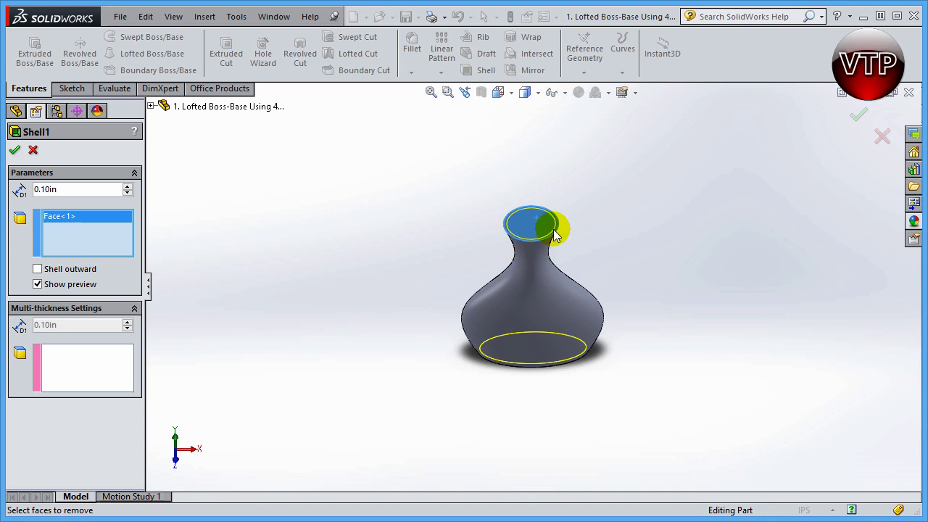
{"action": "middle_click_drag", "start_coordinate": [521, 397], "coordinate": [493, 331]}
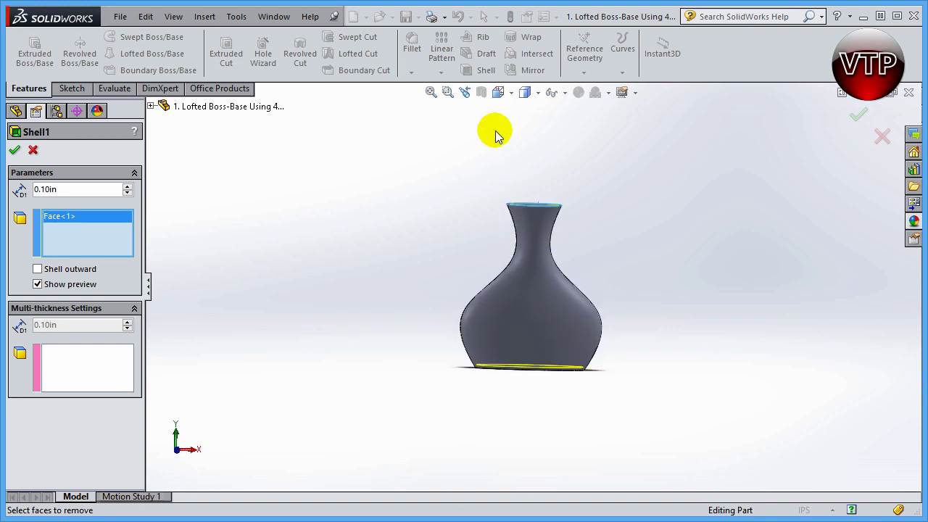
Switch to the Front view and zoom onto the vase base's bottom wall.
{"action": "left_click", "coordinate": [509, 93]}
{"action": "left_click", "coordinate": [518, 132]}
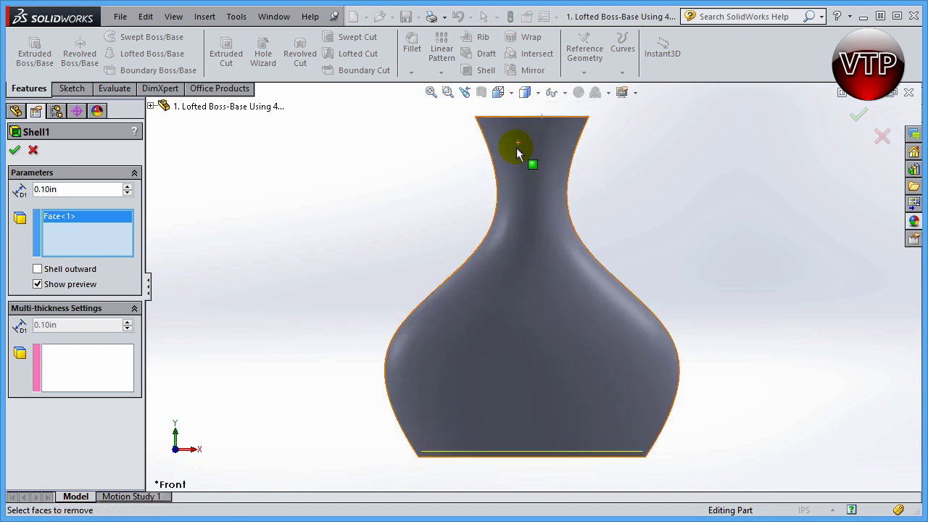
{"action": "scroll", "coordinate": [353, 507], "scroll_direction": "down", "scroll_amount": 3}
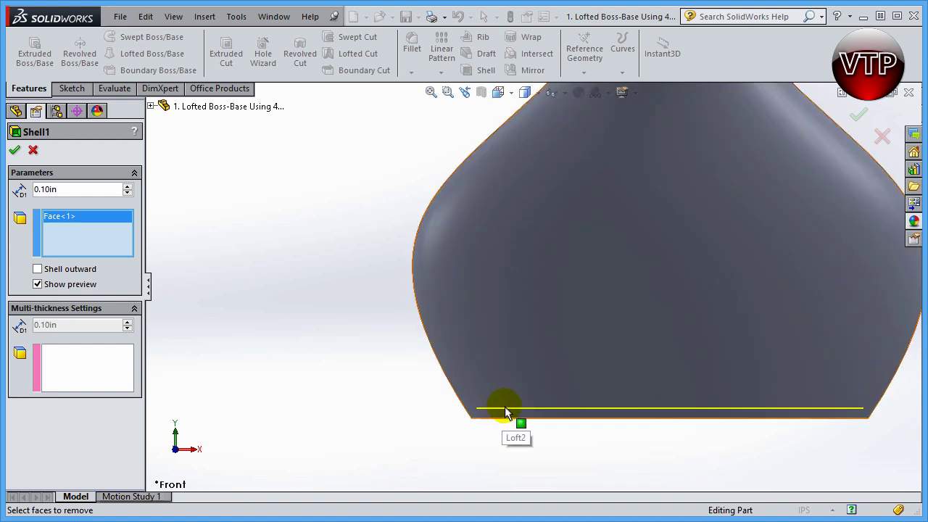
{"action": "scroll", "coordinate": [533, 285], "scroll_direction": "up", "scroll_amount": 5}
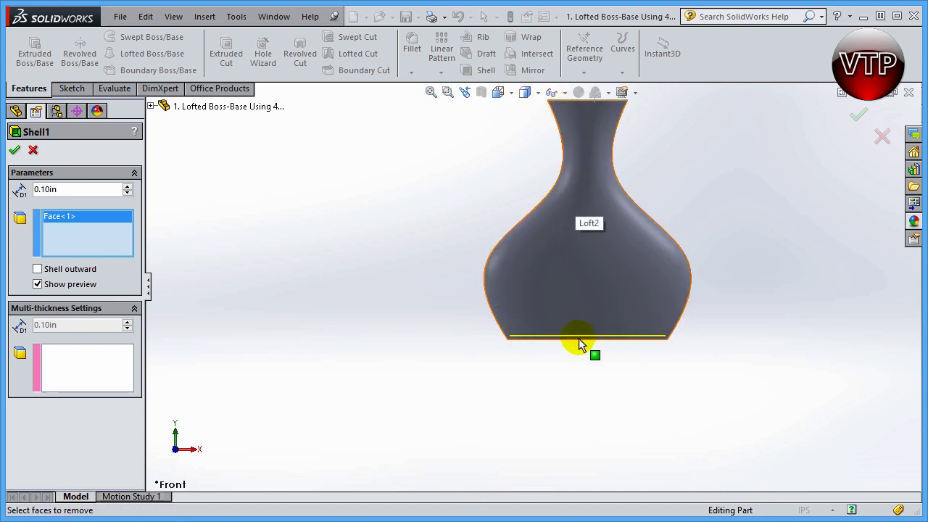
{"action": "scroll", "coordinate": [579, 338], "scroll_direction": "down", "scroll_amount": 4}
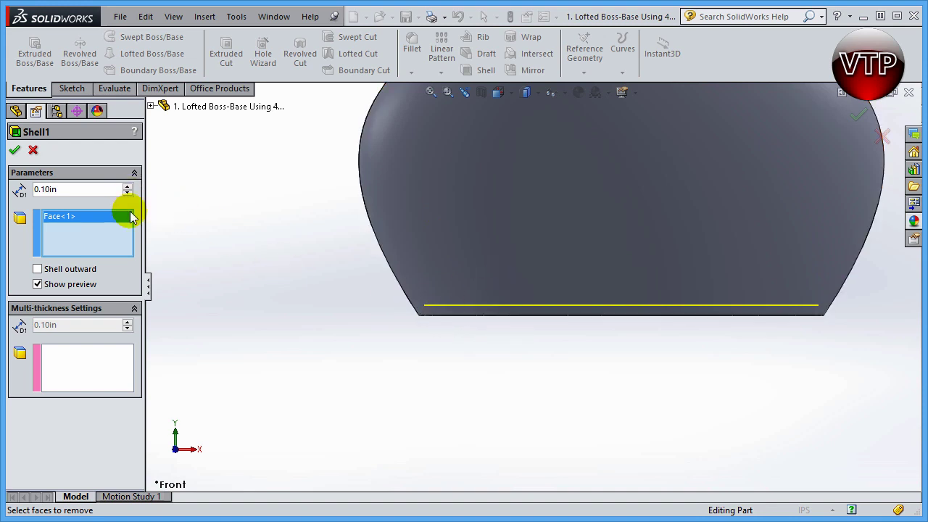
Try a 0.25in shell thickness, revert to 0.10in, and apply Shell1.
{"action": "double_click", "coordinate": [72, 190]}
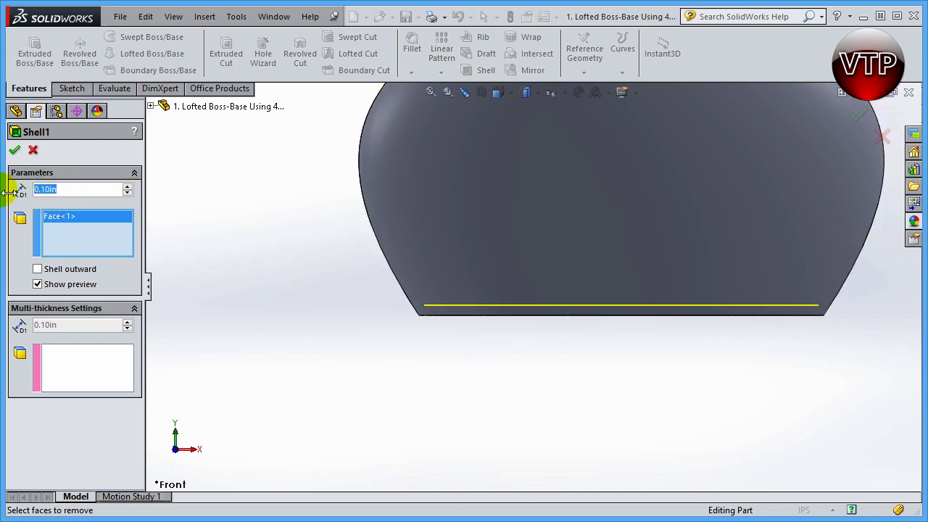
{"action": "type", "text": ".25"}
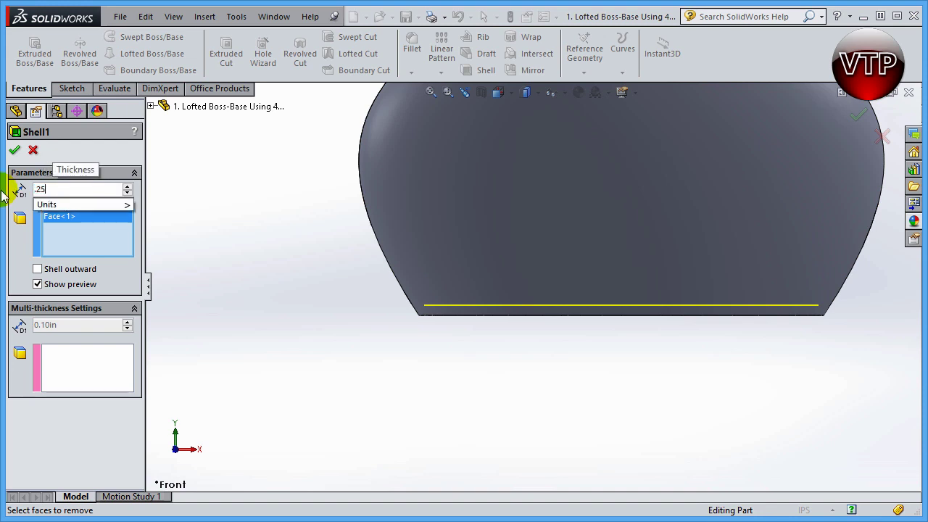
{"action": "key", "text": "Return"}
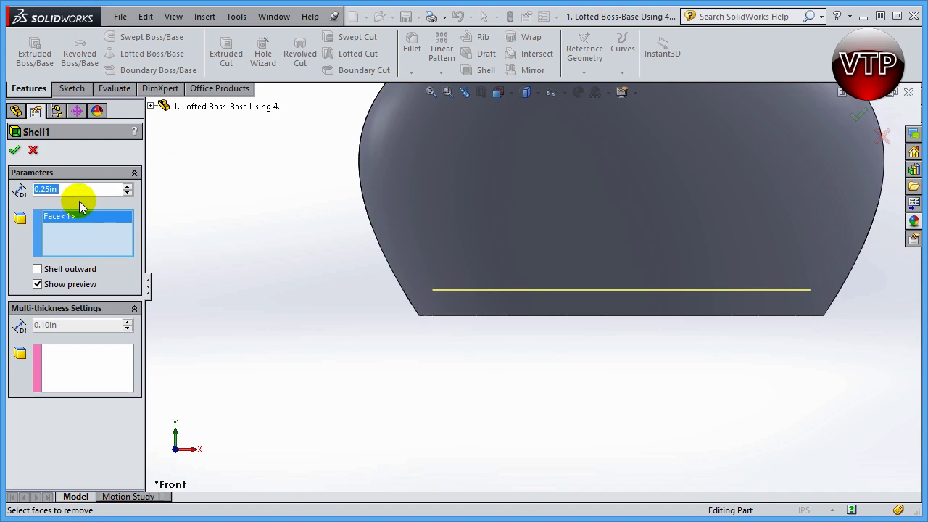
{"action": "type", "text": "0"}
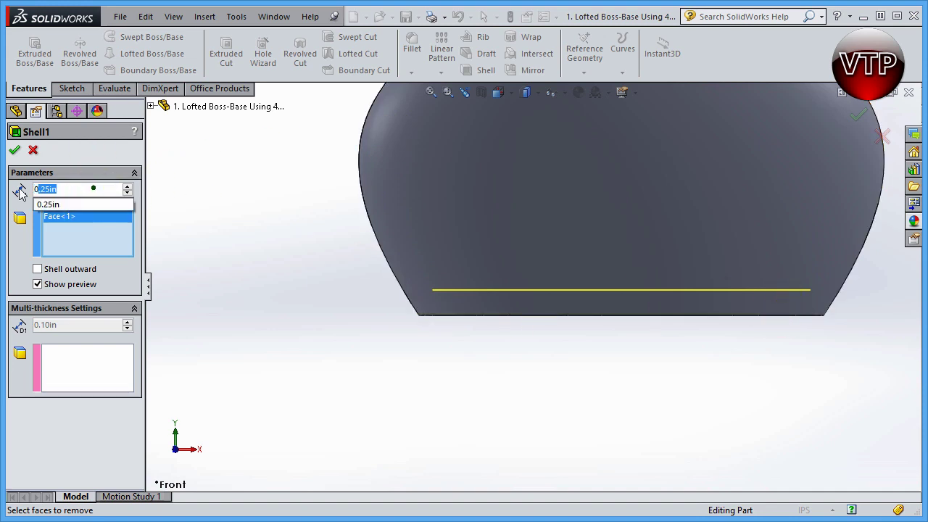
{"action": "key", "text": "Return"}
{"action": "type", "text": ".1"}
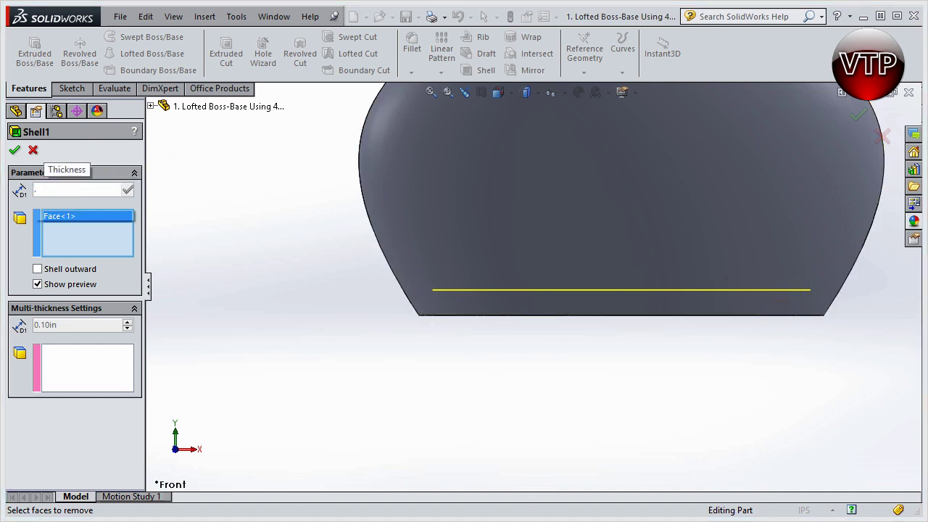
{"action": "key", "text": "Return"}
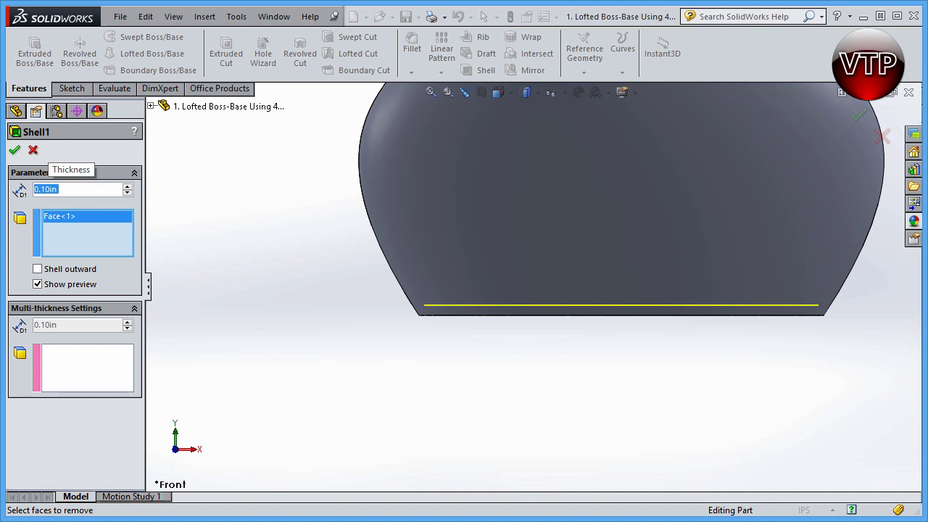
{"action": "left_click", "coordinate": [14, 153]}
Fit and orbit the hollowed vase to look into its open top and inner bottom.
{"action": "key", "text": "z"}
{"action": "key", "text": "z"}
{"action": "key", "text": "z"}
{"action": "key", "text": "z"}
{"action": "middle_click_drag", "start_coordinate": [585, 212], "coordinate": [555, 224]}
{"action": "scroll", "coordinate": [481, 287], "scroll_direction": "down", "scroll_amount": 3}
{"action": "middle_click_drag", "start_coordinate": [481, 287], "coordinate": [516, 333]}
{"action": "left_click", "coordinate": [513, 305]}
{"action": "left_click", "coordinate": [549, 150]}
Switch the display to Hidden Lines Visible and orbit the vase back upright.
{"action": "left_click", "coordinate": [530, 92]}
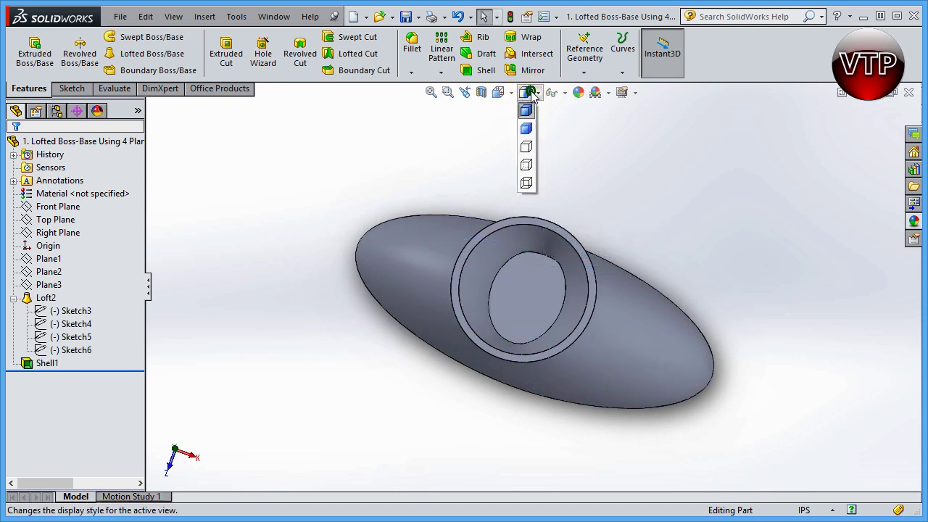
{"action": "left_click", "coordinate": [526, 165]}
{"action": "middle_click_drag", "start_coordinate": [544, 348], "coordinate": [551, 394]}
{"action": "scroll", "coordinate": [558, 313], "scroll_direction": "down", "scroll_amount": 5}
{"action": "scroll", "coordinate": [555, 211], "scroll_direction": "up", "scroll_amount": 5}
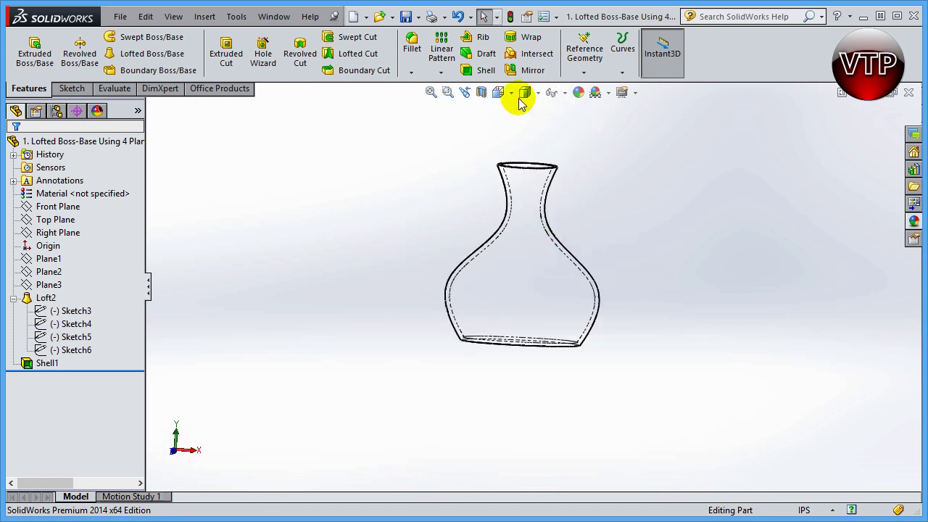
Return to Front view, then tilt the wireframe vase to show its open rim and zoom on the neck.
{"action": "mouse_move", "coordinate": [499, 93]}
{"action": "left_click", "coordinate": [521, 150]}
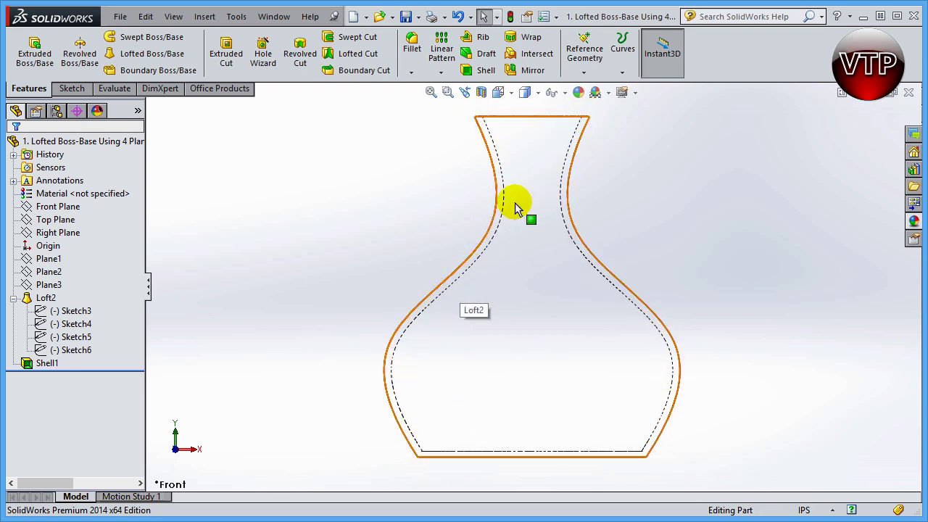
{"action": "left_click", "coordinate": [527, 91]}
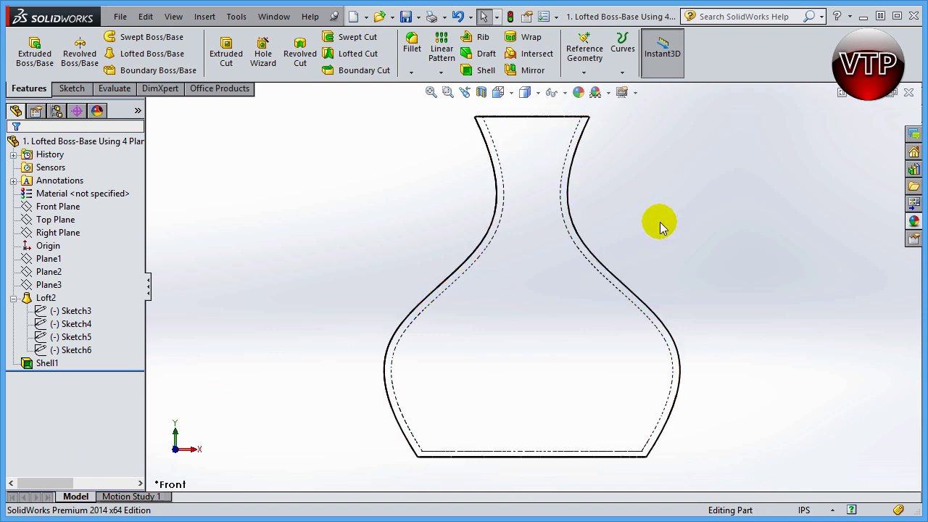
{"action": "middle_click_drag", "start_coordinate": [540, 163], "coordinate": [513, 221]}
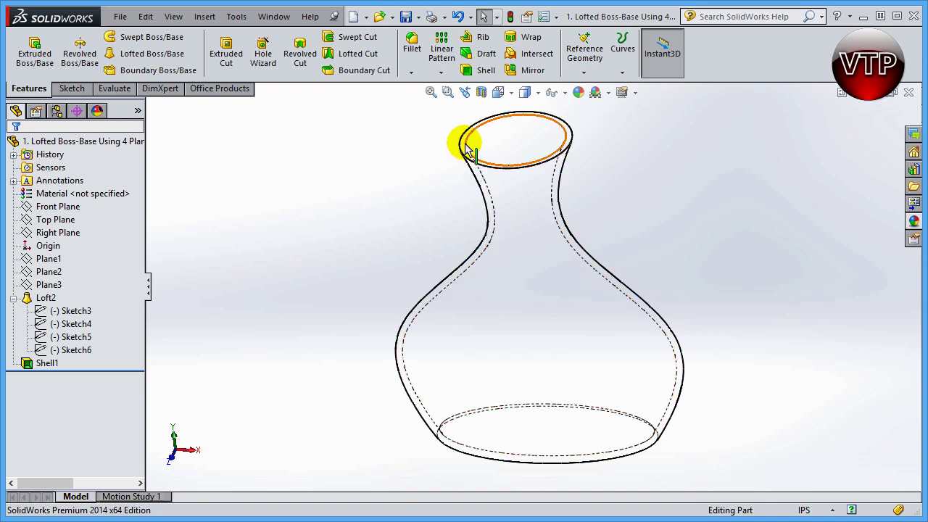
{"action": "scroll", "coordinate": [472, 177], "scroll_direction": "down", "scroll_amount": 2}
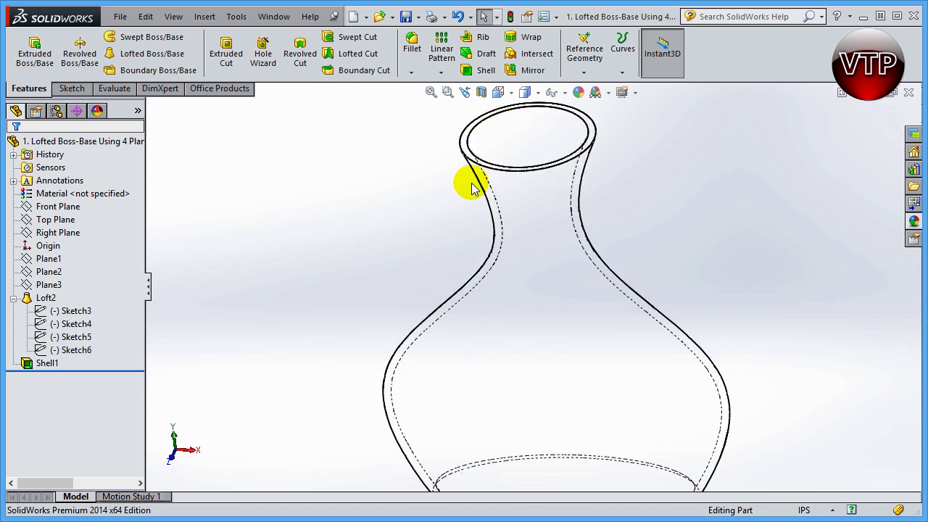